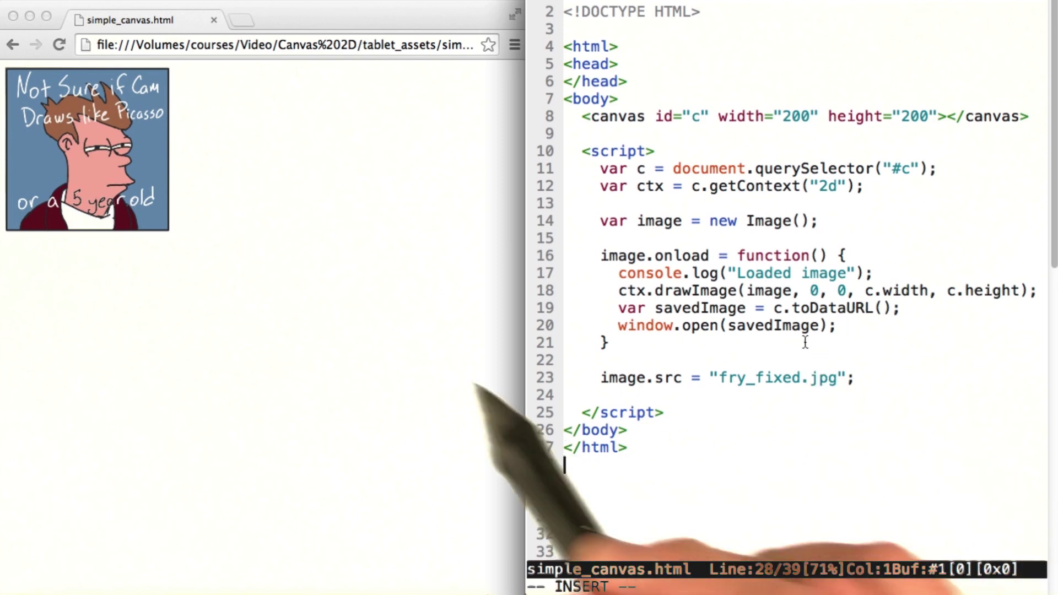
# Bring Chrome to the front and bring up the context menu for the Fry canvas image
pyautogui.click(373, 372)
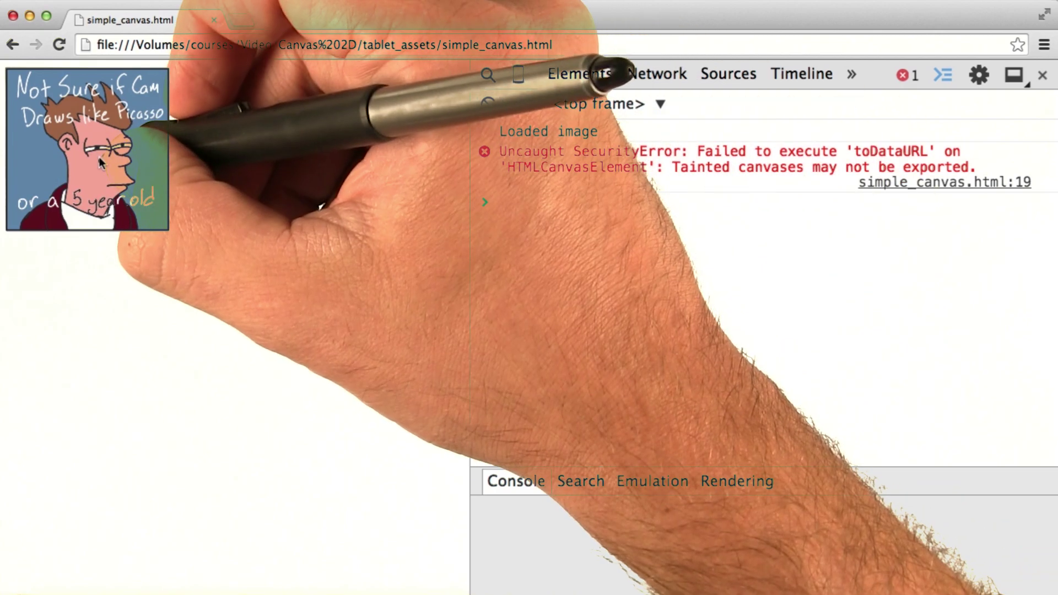
pyautogui.rightClick(103, 160)
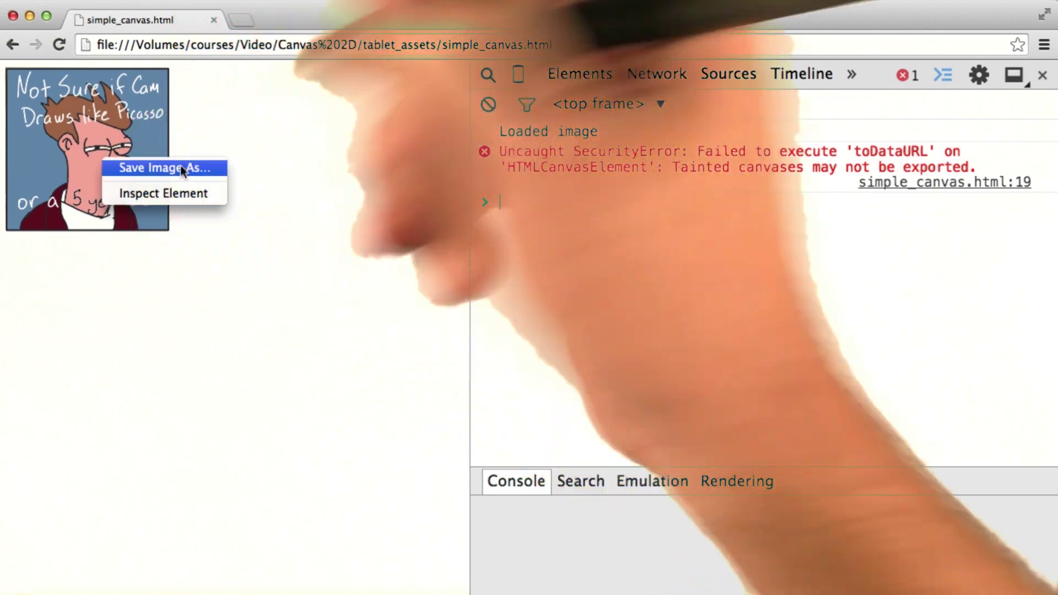
pyautogui.click(176, 169)
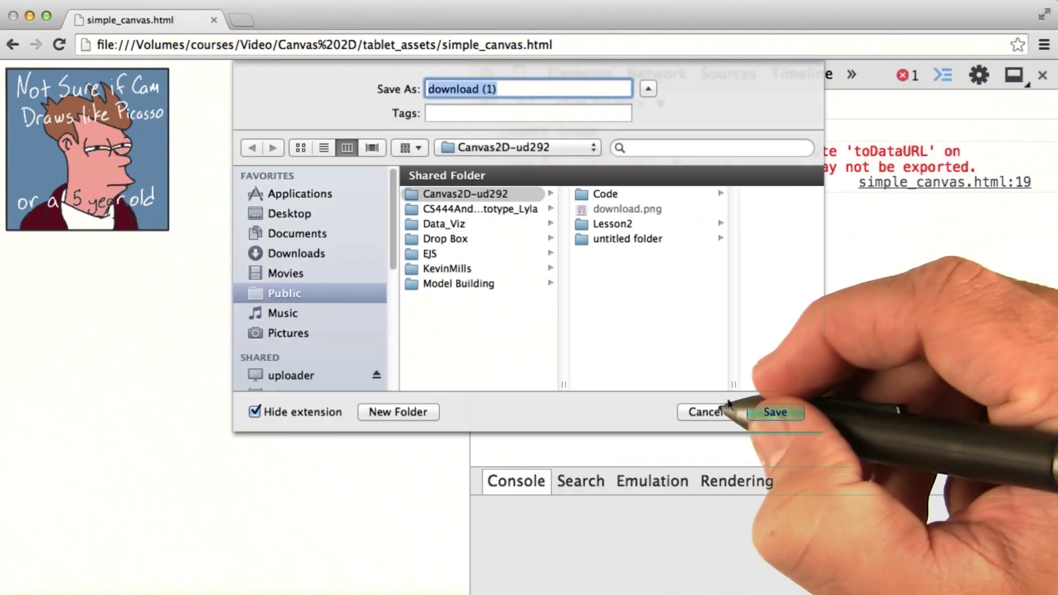
pyautogui.click(707, 412)
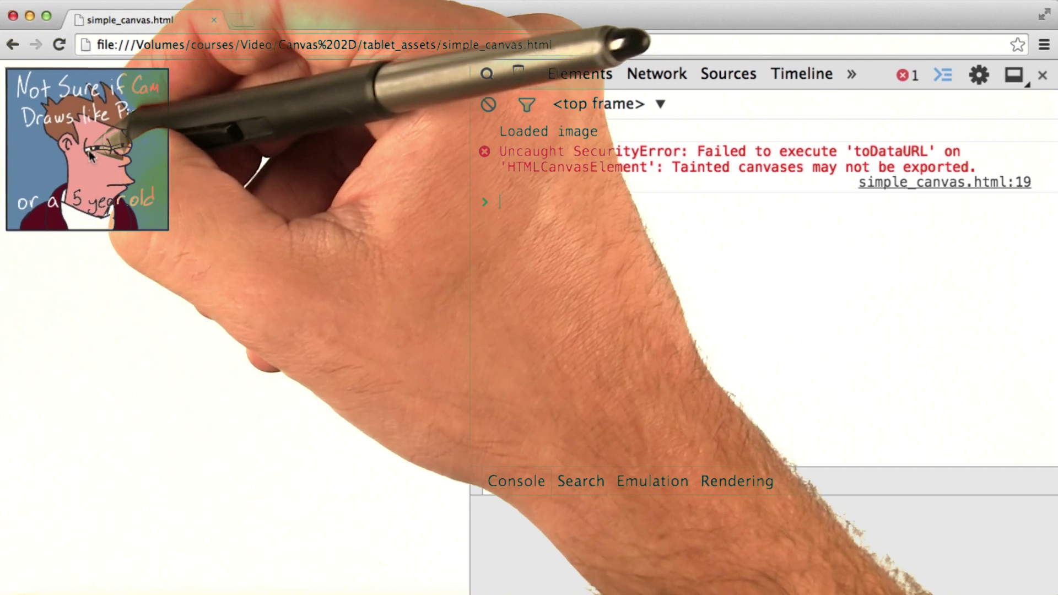
pyautogui.rightClick(94, 160)
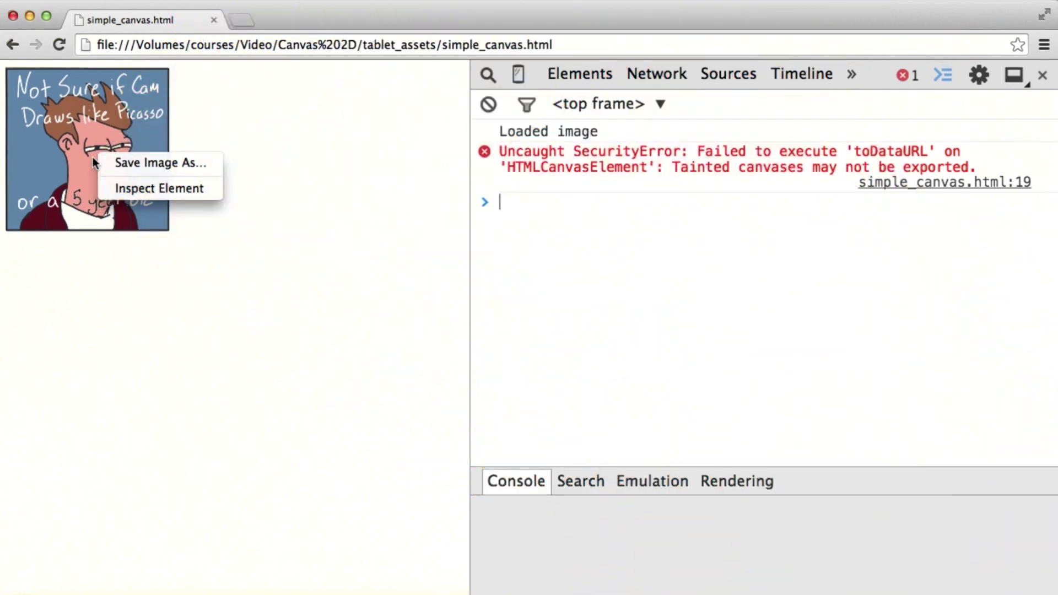
pyautogui.click(315, 484)
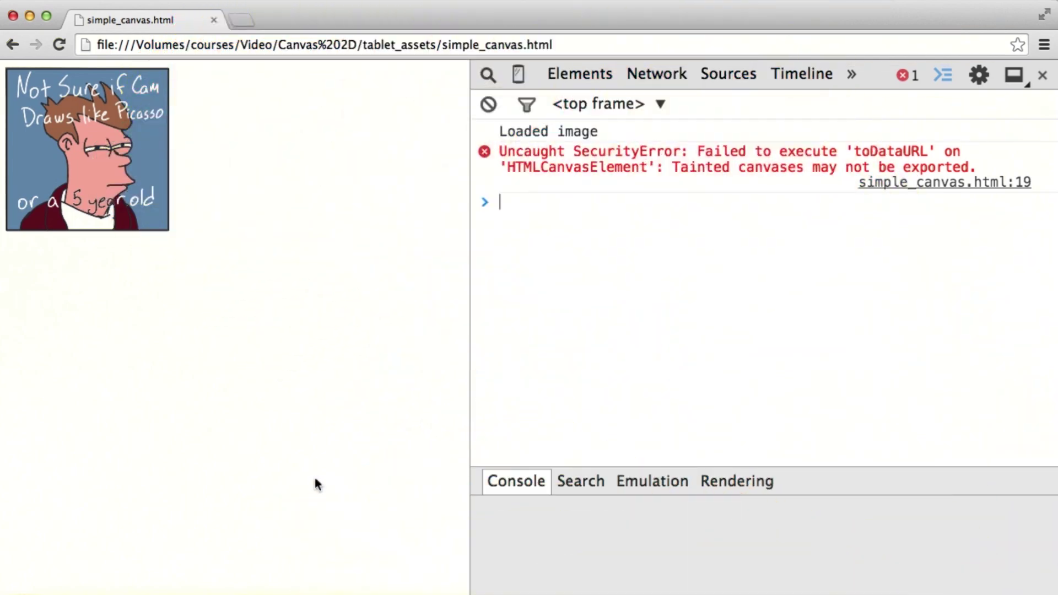